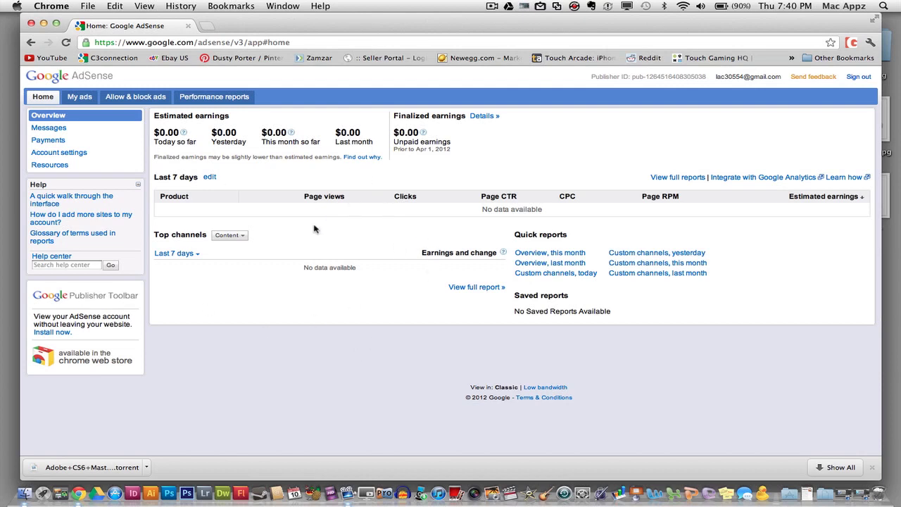
# - Open the My ads Content > Ad units list, which has no ad units yet
pyautogui.click(79, 96)
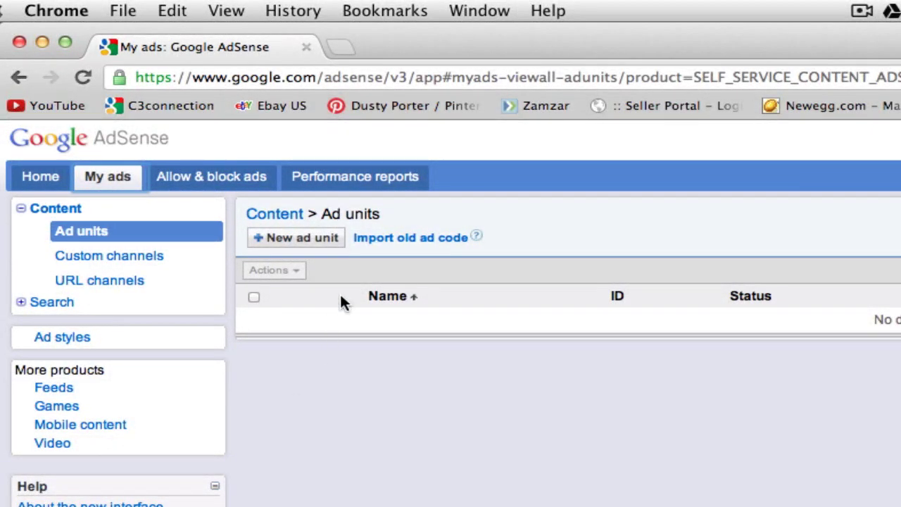
# - Start a new ad unit and open the ad type and size examples in a new tab
pyautogui.click(299, 240)
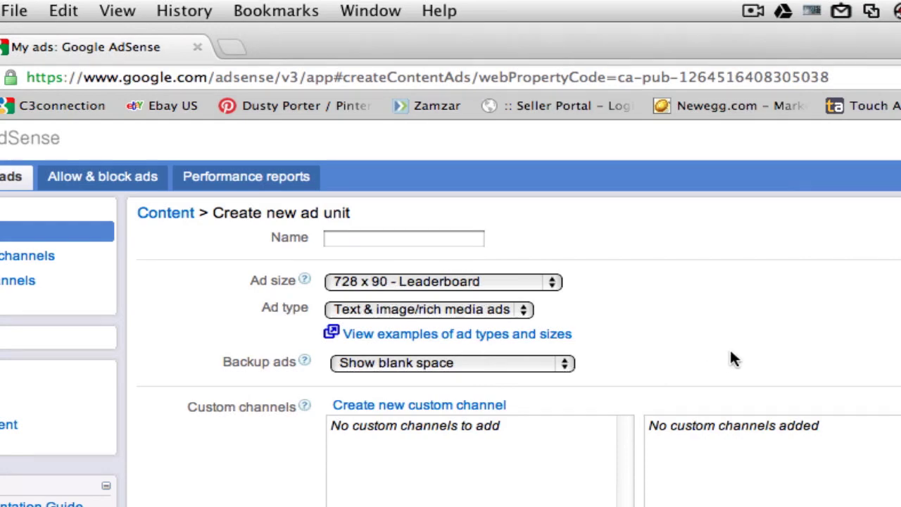
pyautogui.click(428, 281)
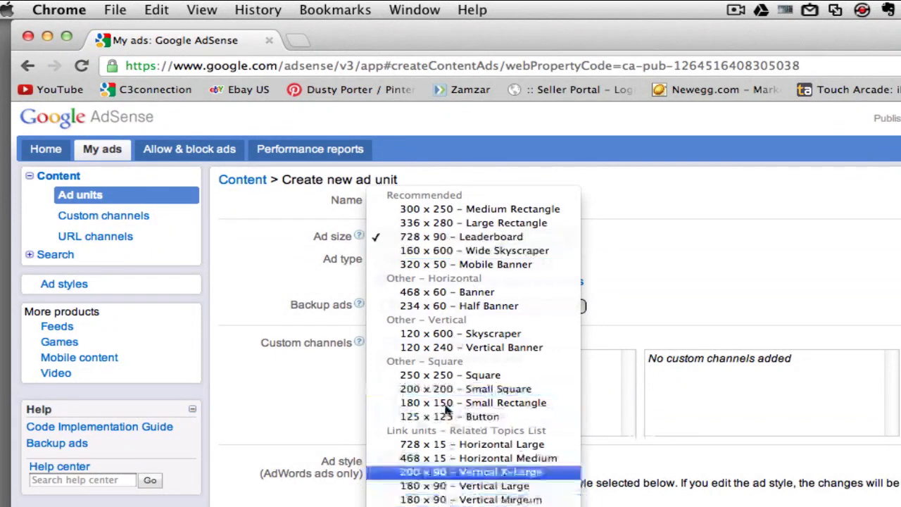
pyautogui.click(676, 240)
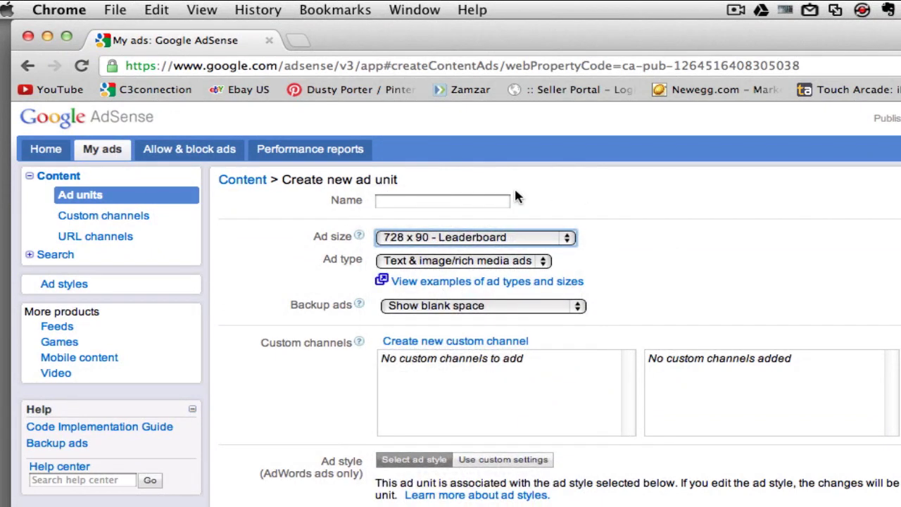
pyautogui.click(431, 284)
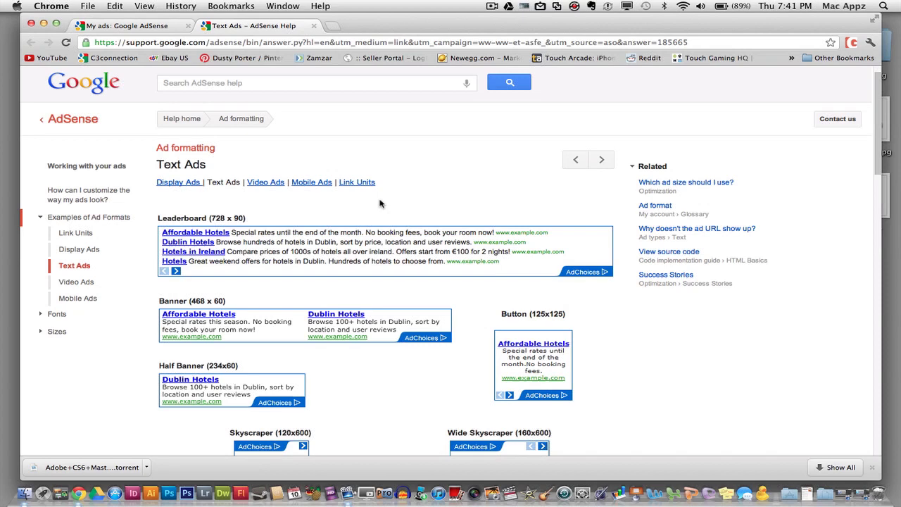
# - Scroll through the Text Ads examples, including the 468 x 60 Banner
pyautogui.scroll(-1, 380, 204)
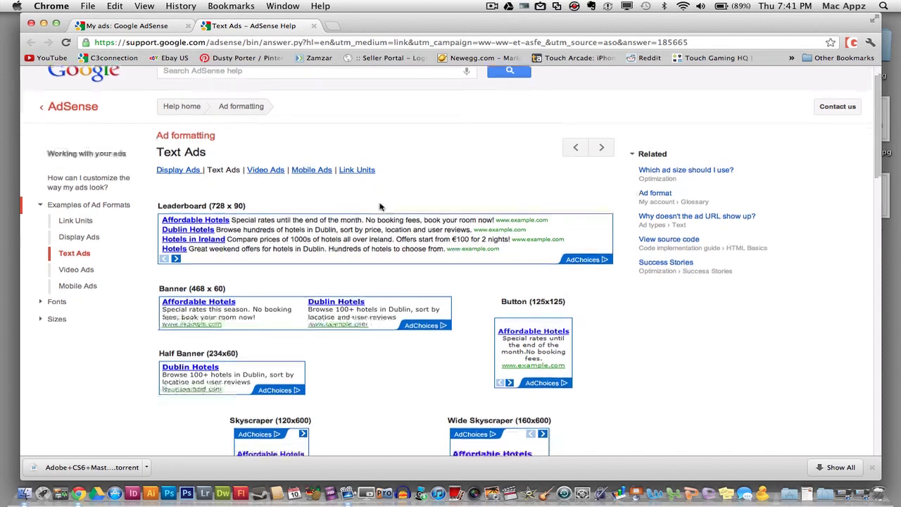
pyautogui.scroll(-1, 379, 204)
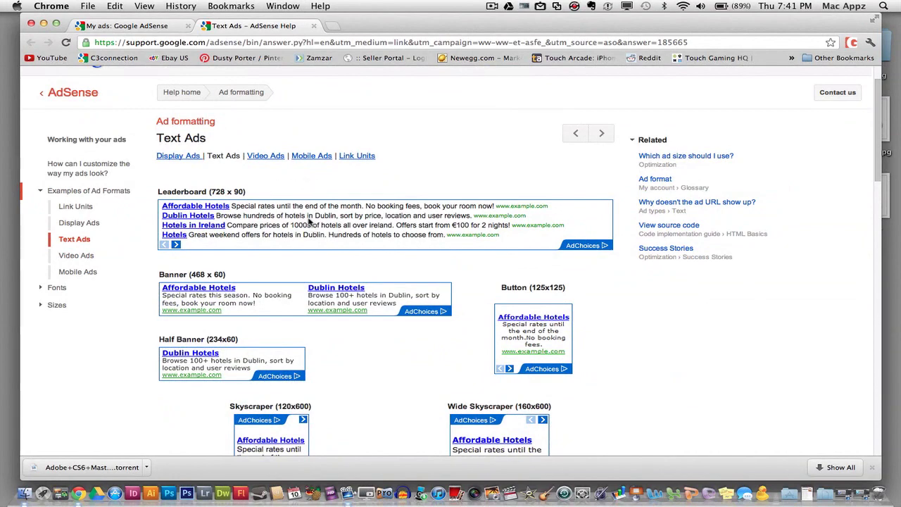
pyautogui.scroll(-1, 310, 223)
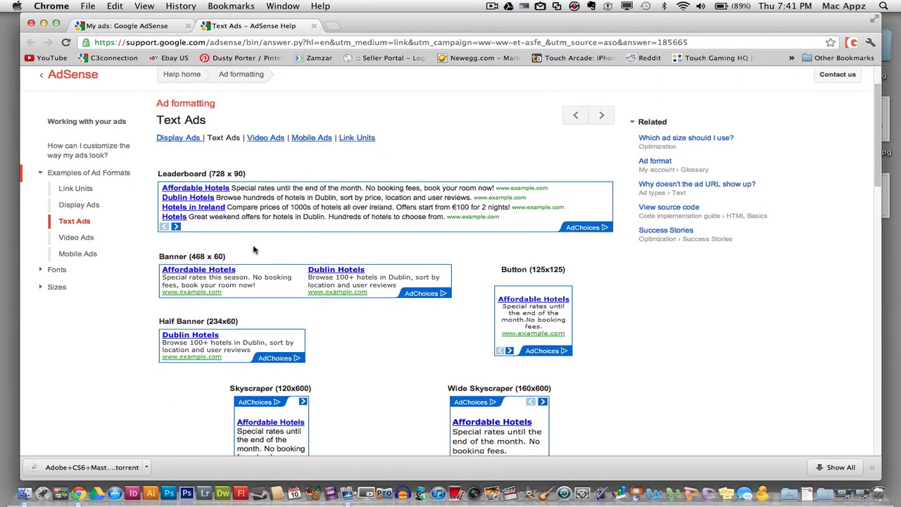
pyautogui.scroll(-3, 278, 286)
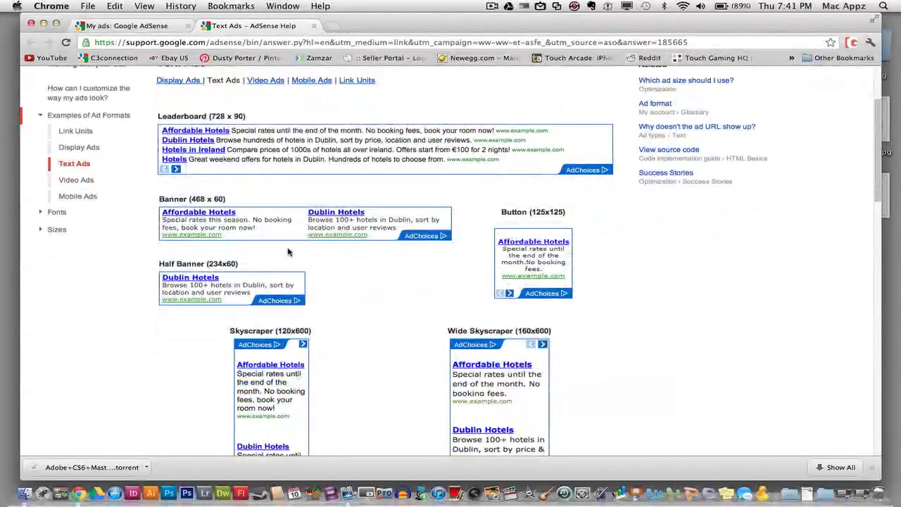
pyautogui.scroll(-5, 410, 281)
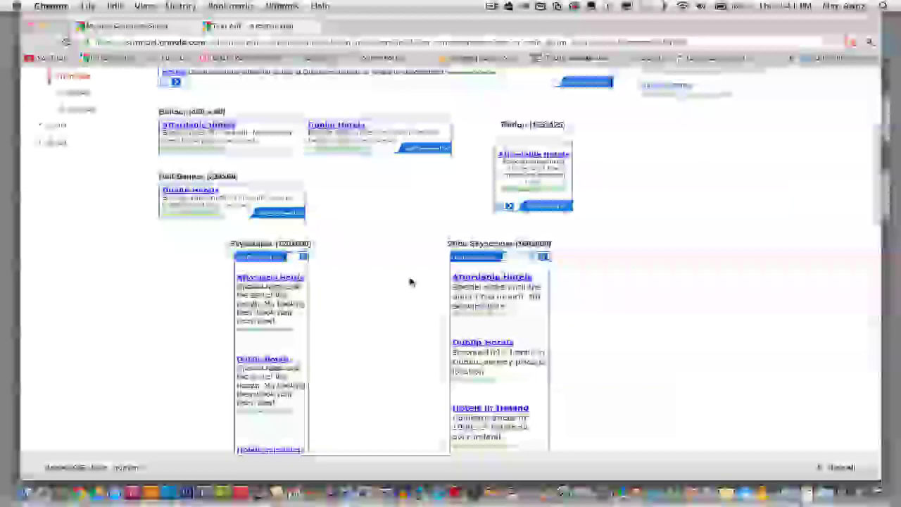
pyautogui.scroll(-3, 296, 246)
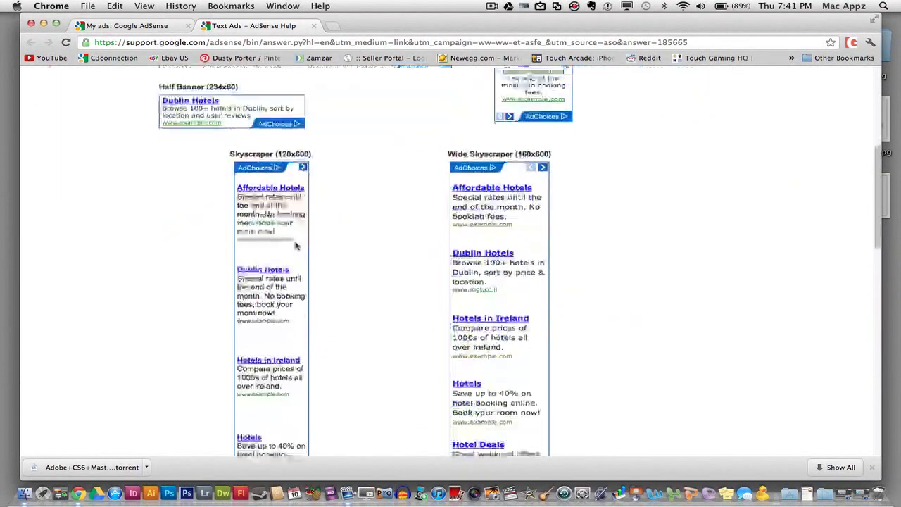
pyautogui.scroll(10, 296, 246)
# - Browse the Display Ads and Video Ads example pages
pyautogui.click(191, 204)
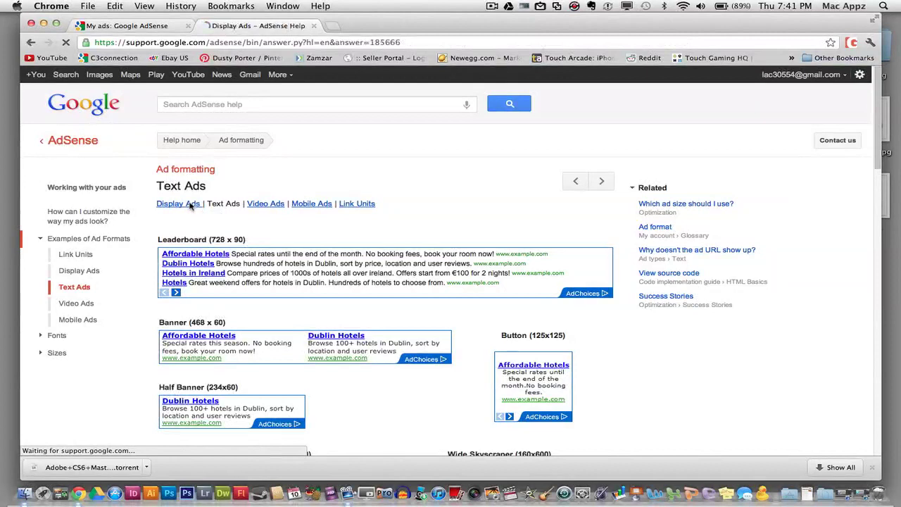
pyautogui.scroll(-2, 335, 227)
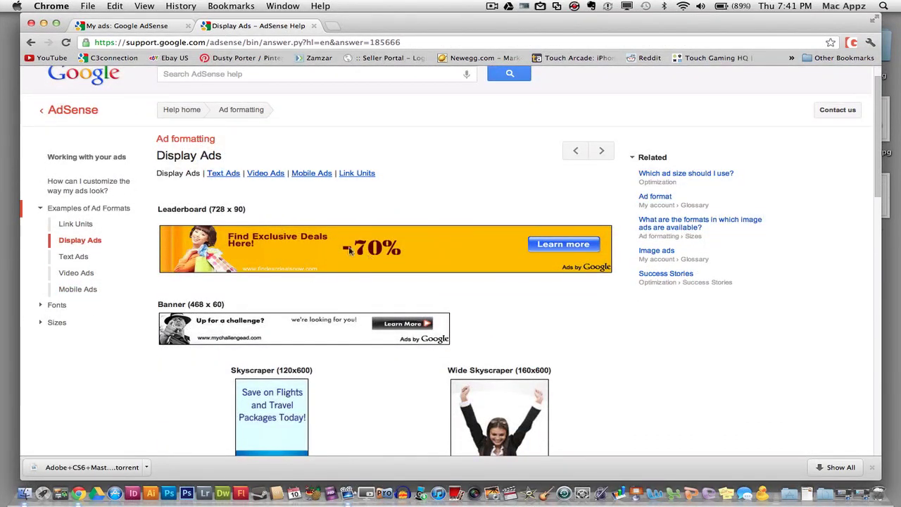
pyautogui.click(272, 173)
pyautogui.scroll(-2, 332, 214)
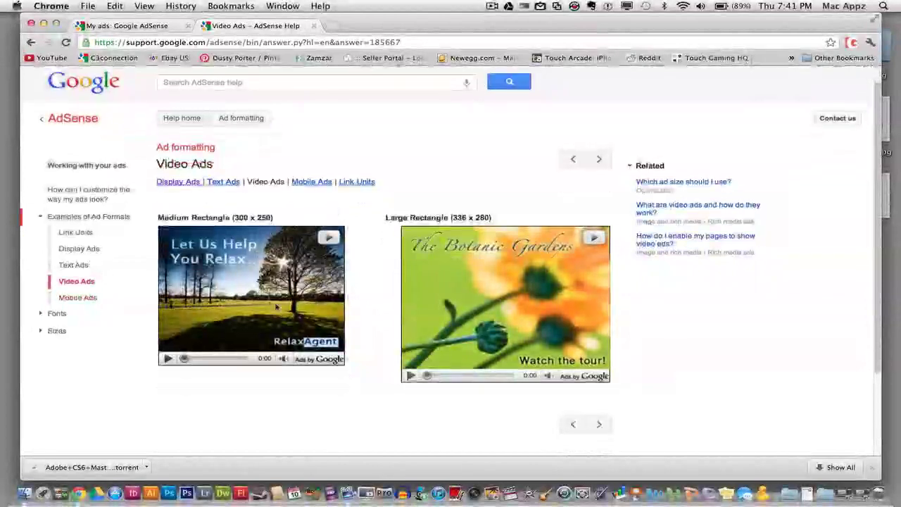
pyautogui.scroll(-4, 254, 234)
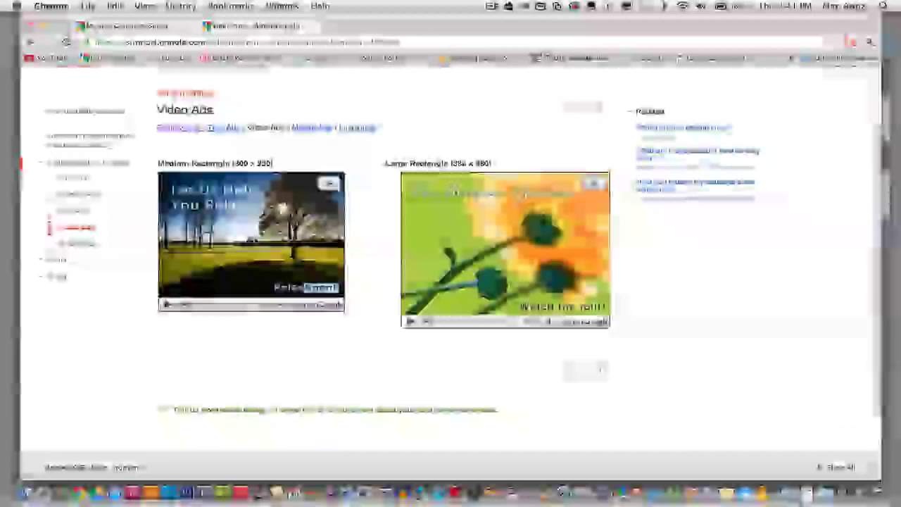
pyautogui.scroll(5, 254, 239)
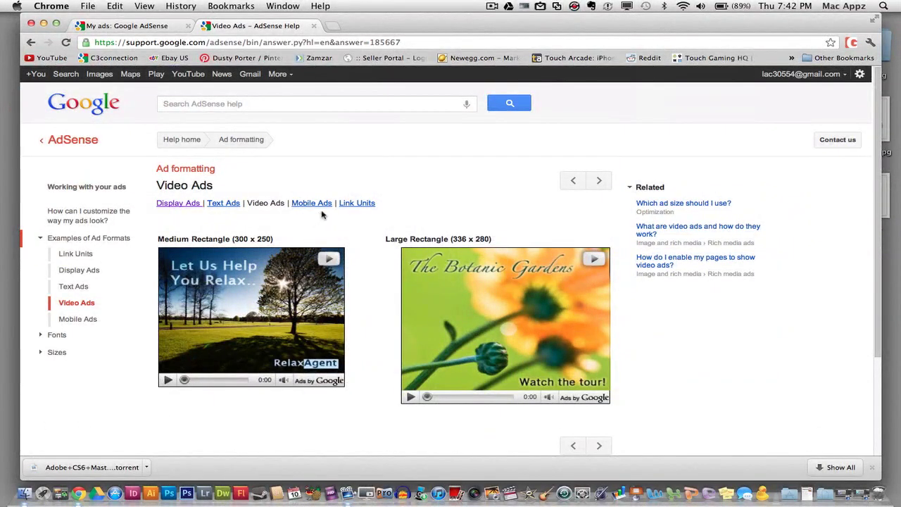
# - Look through the Link Units examples
pyautogui.click(359, 205)
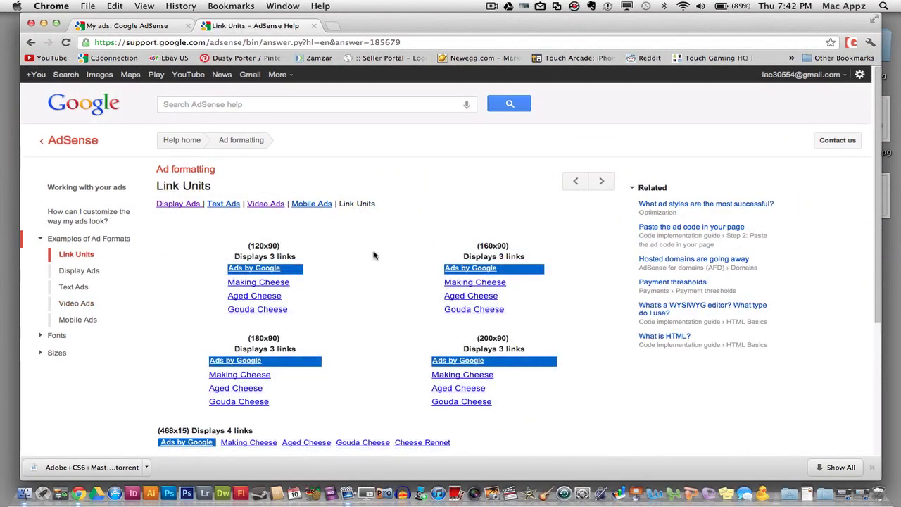
pyautogui.scroll(-3, 374, 255)
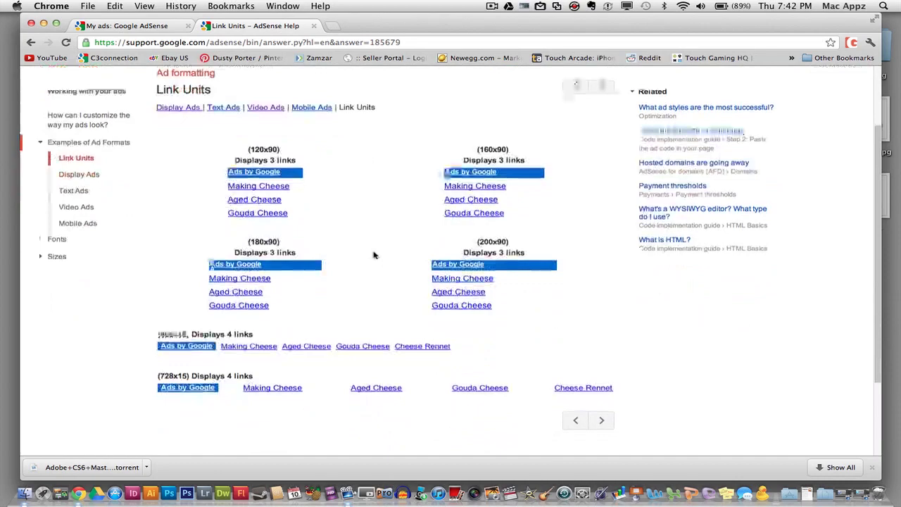
pyautogui.scroll(2, 373, 256)
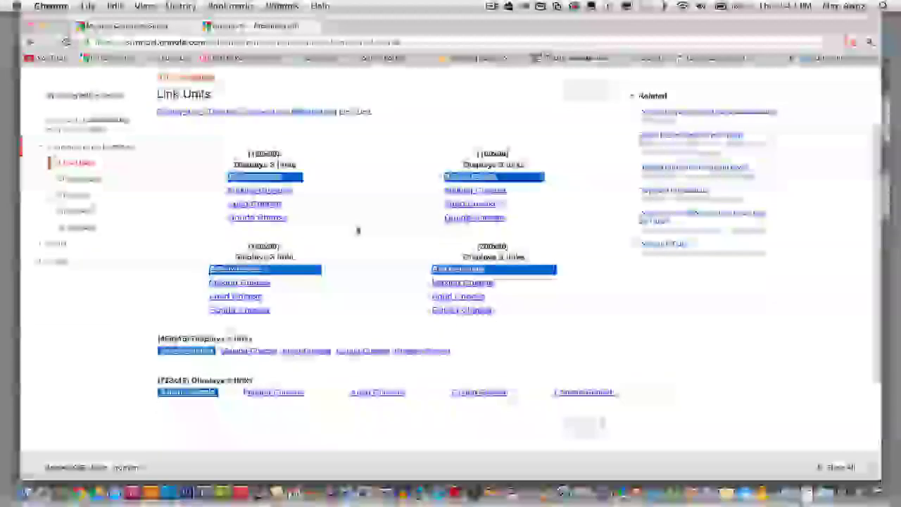
pyautogui.scroll(-3, 359, 232)
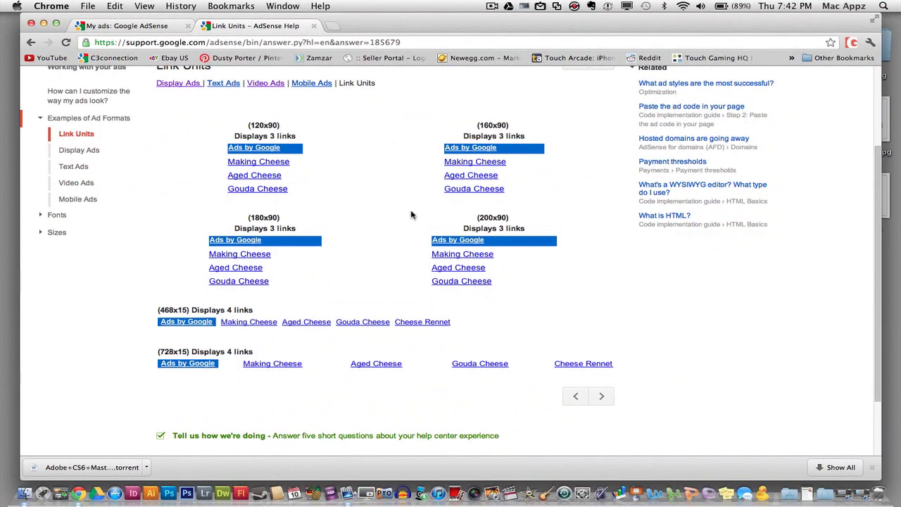
pyautogui.scroll(-1, 411, 214)
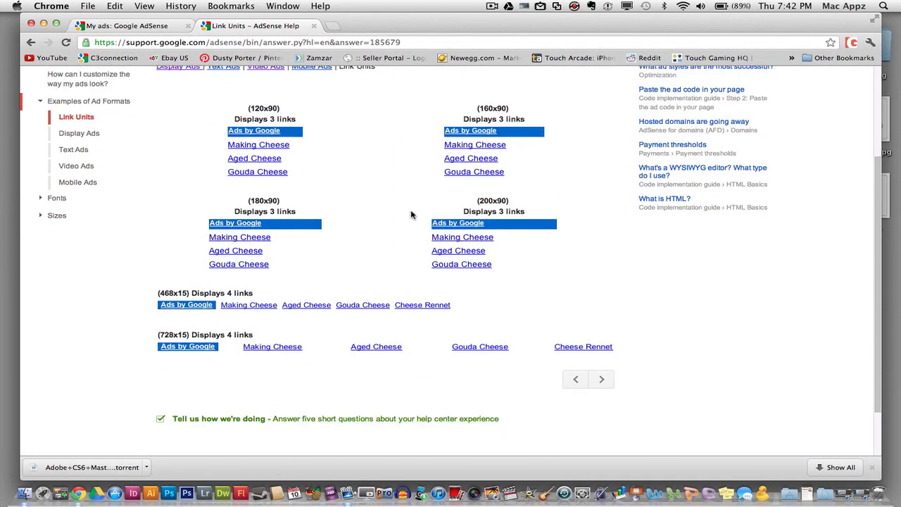
pyautogui.scroll(4, 411, 215)
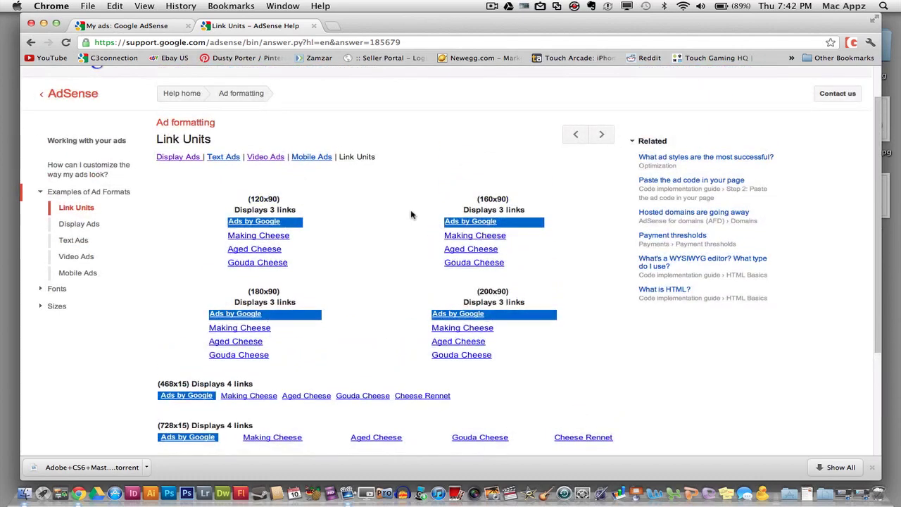
pyautogui.scroll(-2, 411, 215)
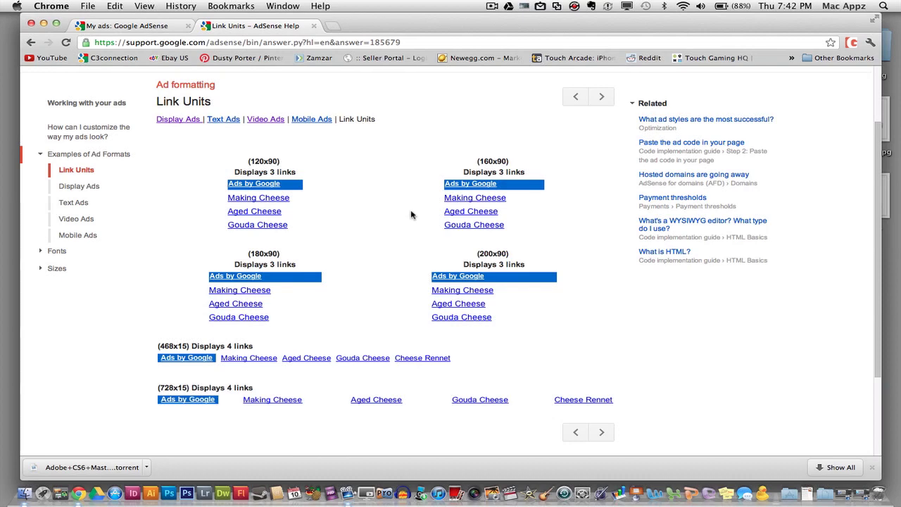
pyautogui.scroll(3, 411, 215)
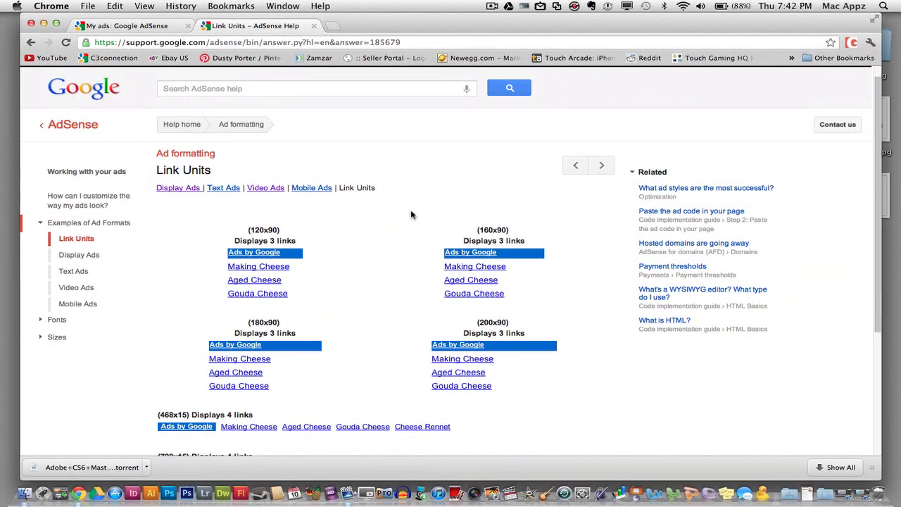
pyautogui.scroll(1, 411, 215)
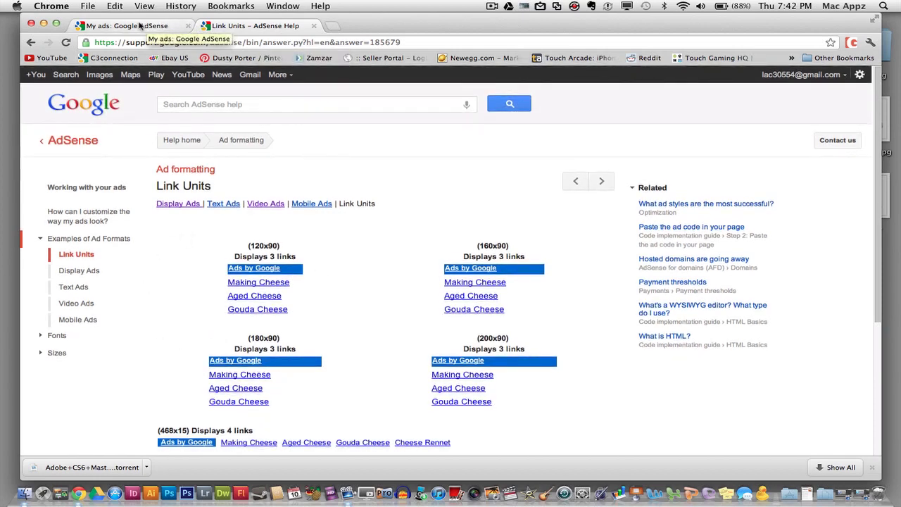
# - Back in the new ad unit form, set the ad size to 468 x 60 Banner
pyautogui.click(140, 25)
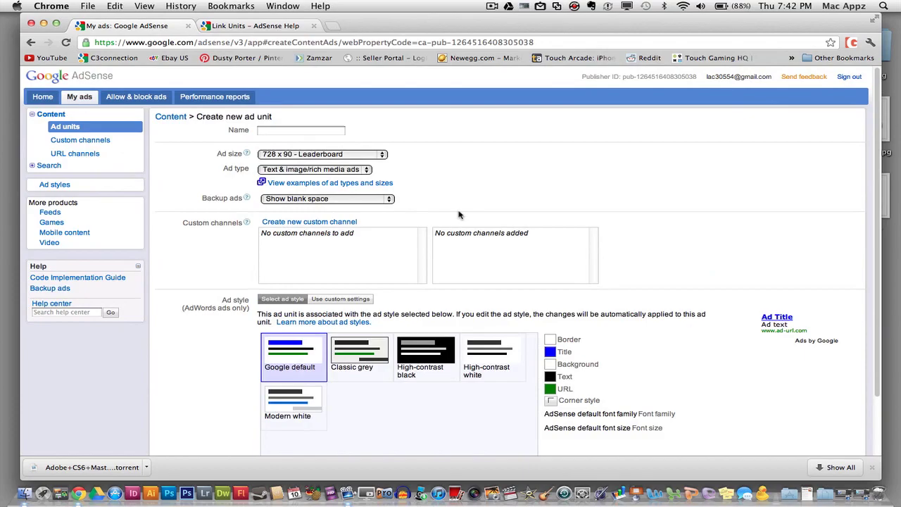
pyautogui.scroll(-1, 458, 215)
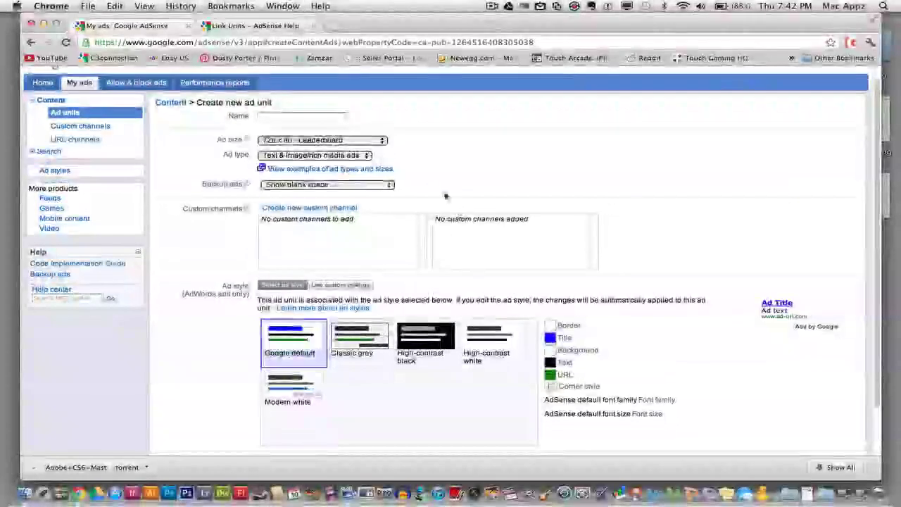
pyautogui.click(361, 141)
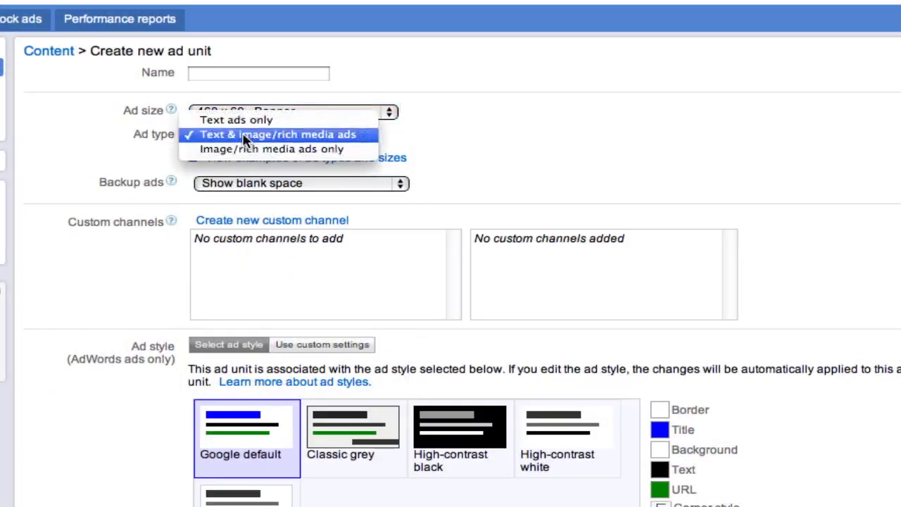
# - Set the ad unit's ad type to Text ads only
pyautogui.click(239, 121)
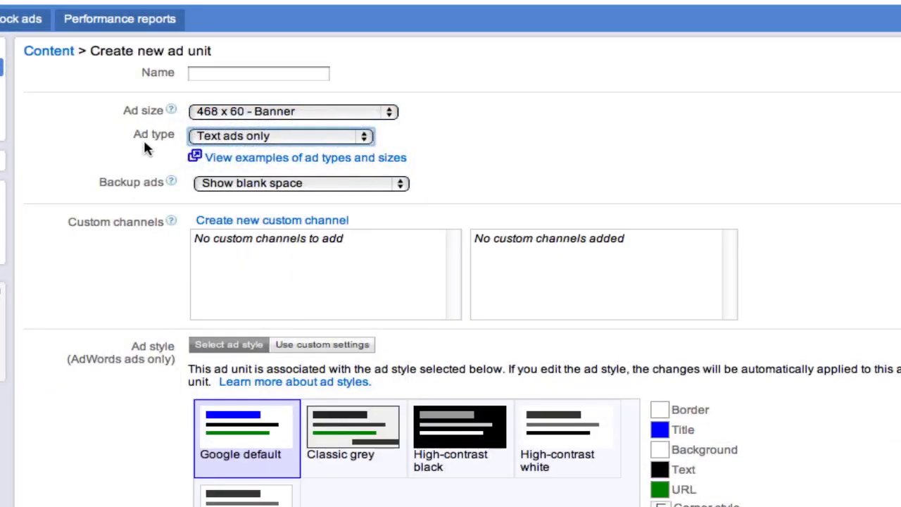
pyautogui.click(224, 137)
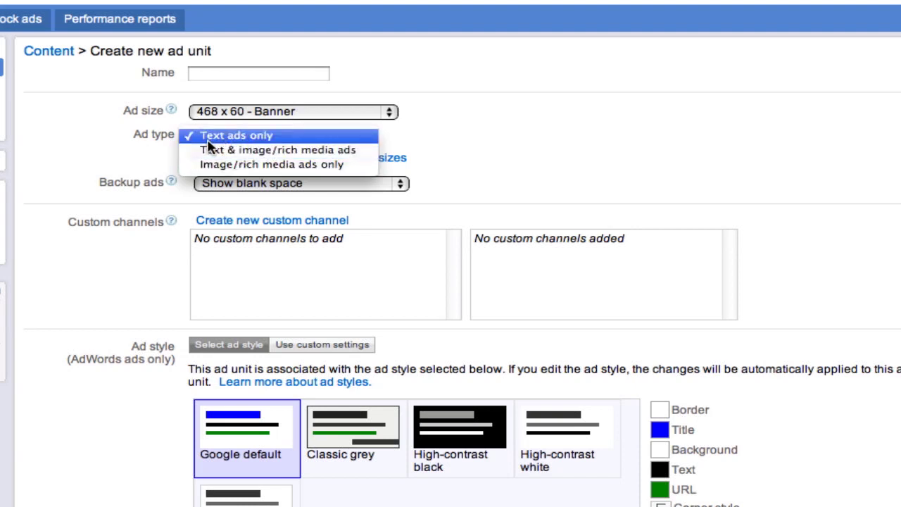
pyautogui.click(233, 137)
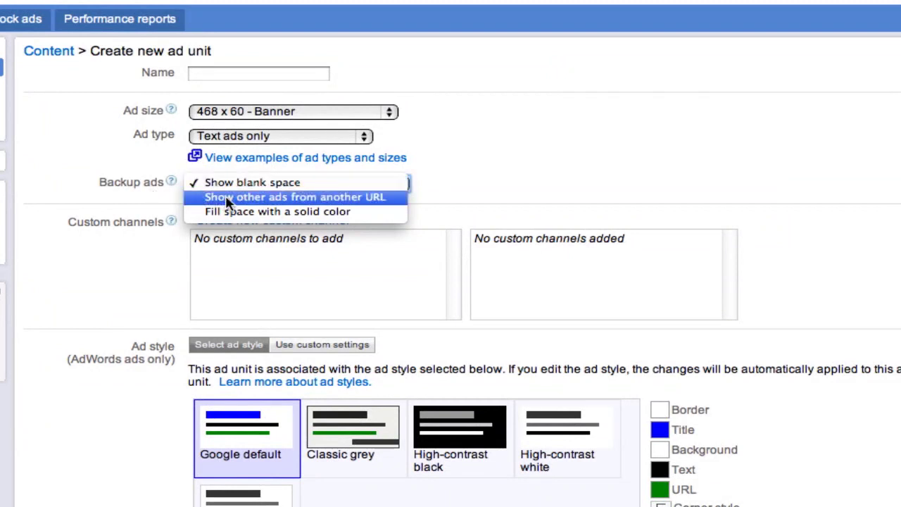
# - Keep 'Show blank space' as the backup ads option and scroll to Ad style
pyautogui.click(166, 202)
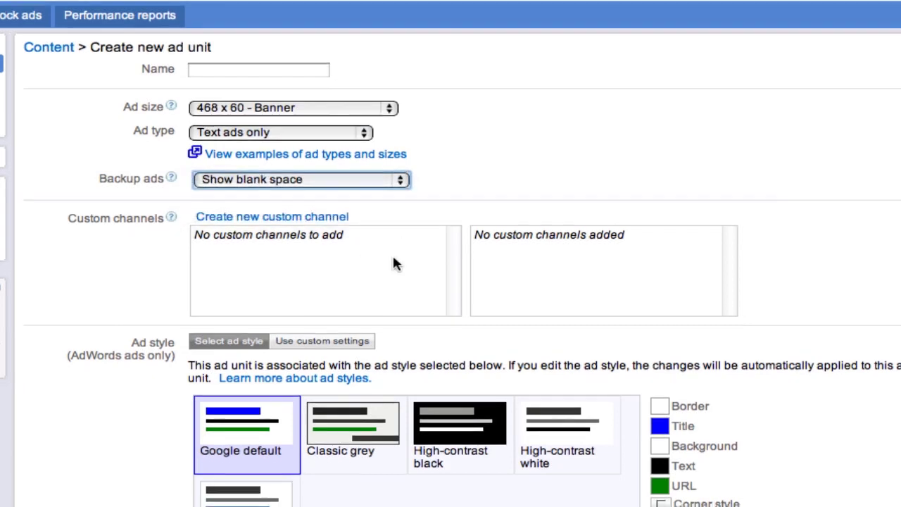
pyautogui.scroll(-3, 392, 261)
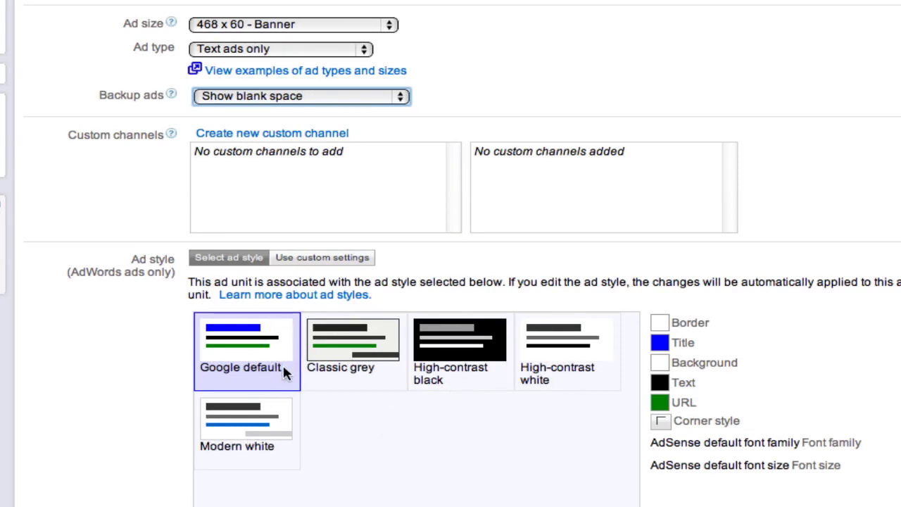
# - Apply the Modern white ad style and switch to custom colour settings
pyautogui.click(250, 422)
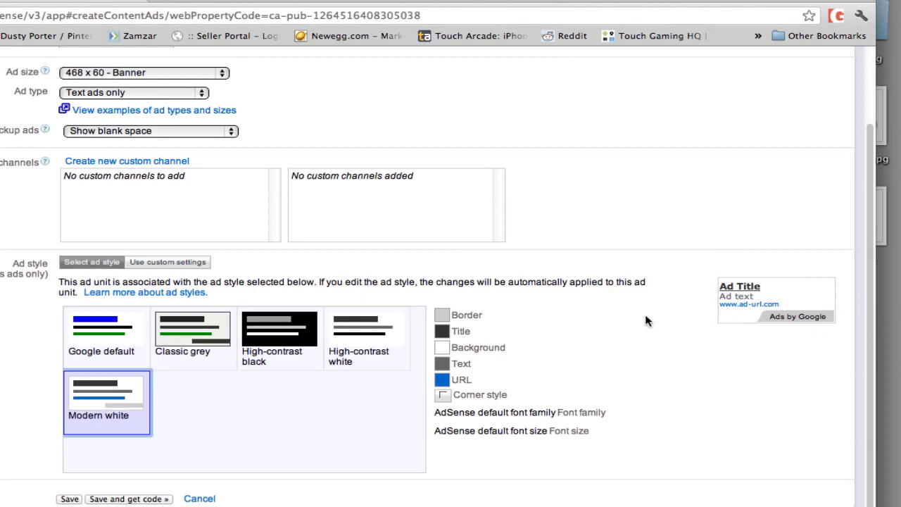
pyautogui.click(180, 262)
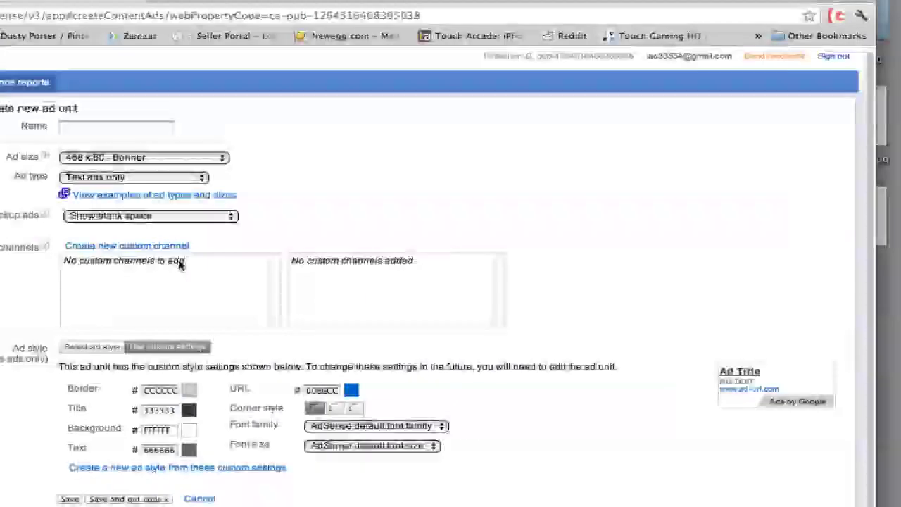
pyautogui.scroll(-1, 218, 340)
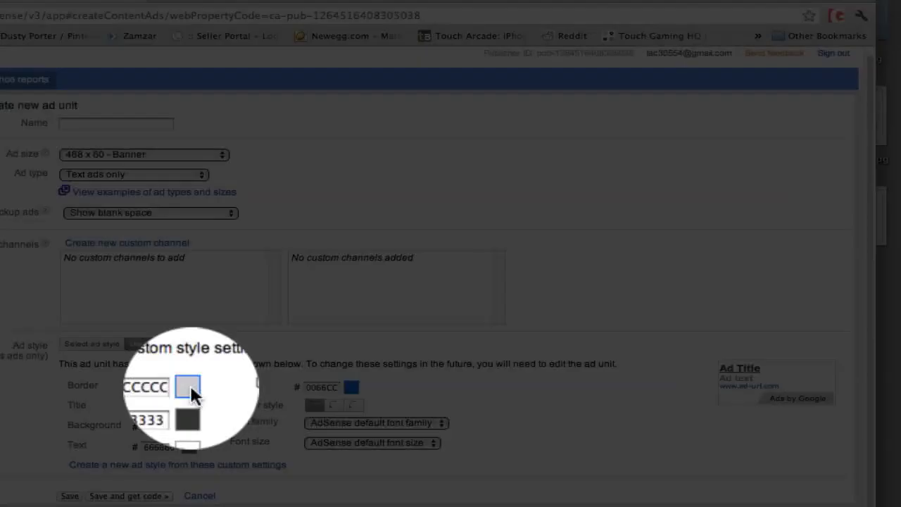
# - Set the border colour to green 38863C and the title colour to black 000000
pyautogui.click(189, 386)
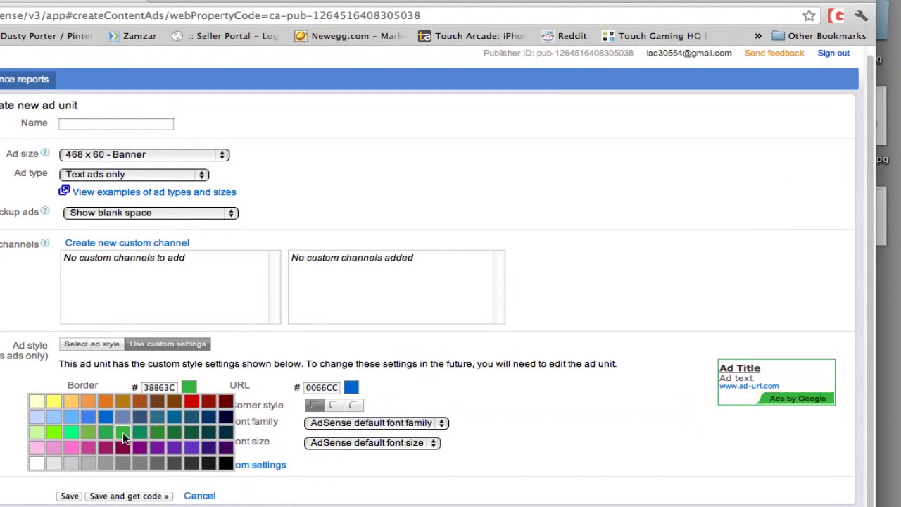
pyautogui.click(122, 432)
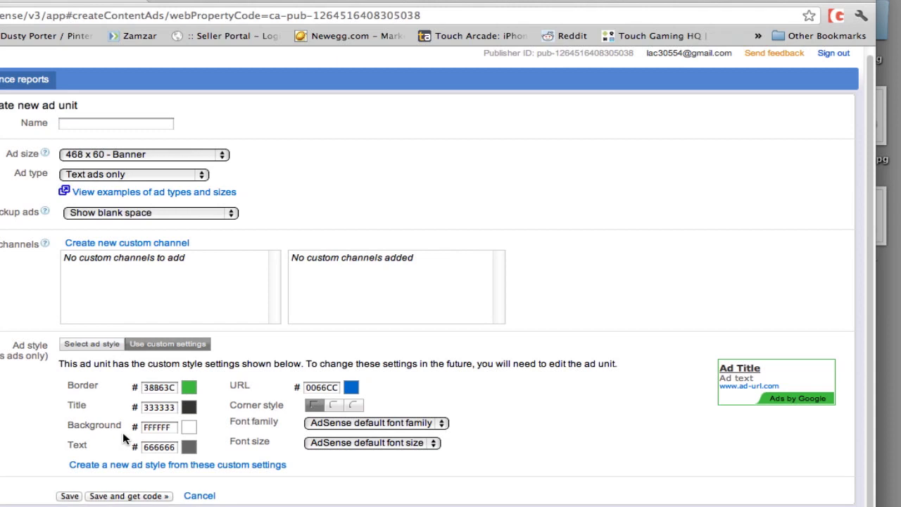
pyautogui.click(188, 408)
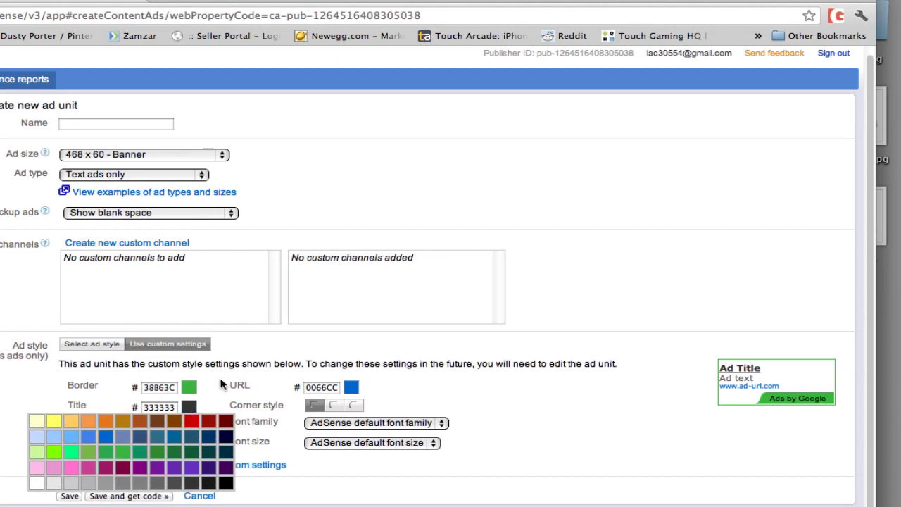
pyautogui.click(192, 423)
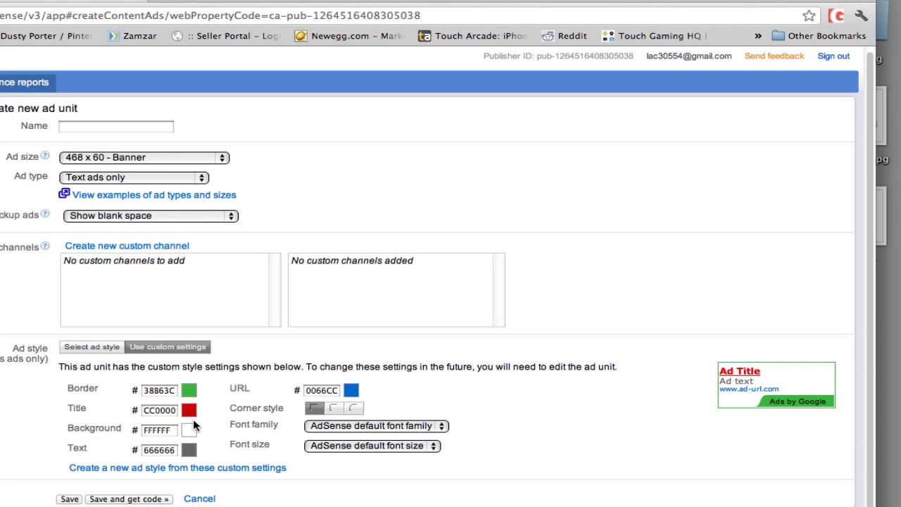
pyautogui.click(188, 410)
pyautogui.click(208, 487)
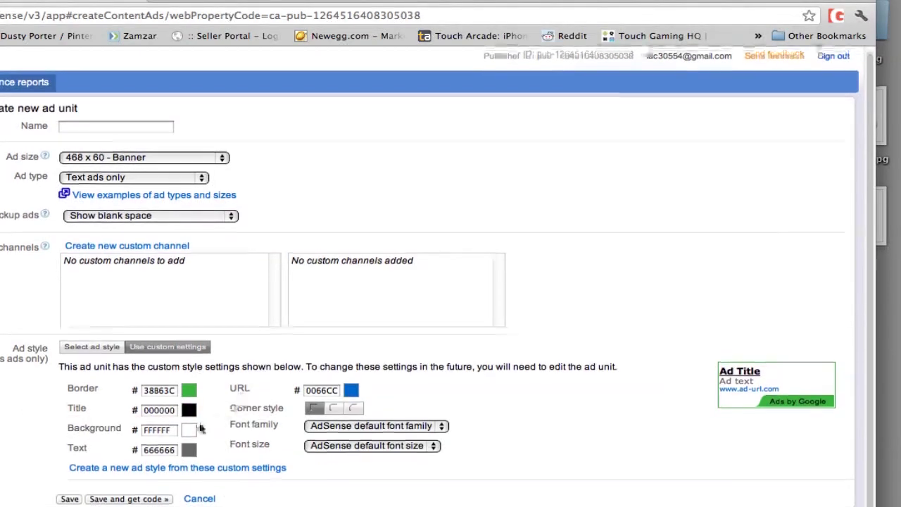
# - Set the ad background colour to white FFFFFF
pyautogui.click(189, 429)
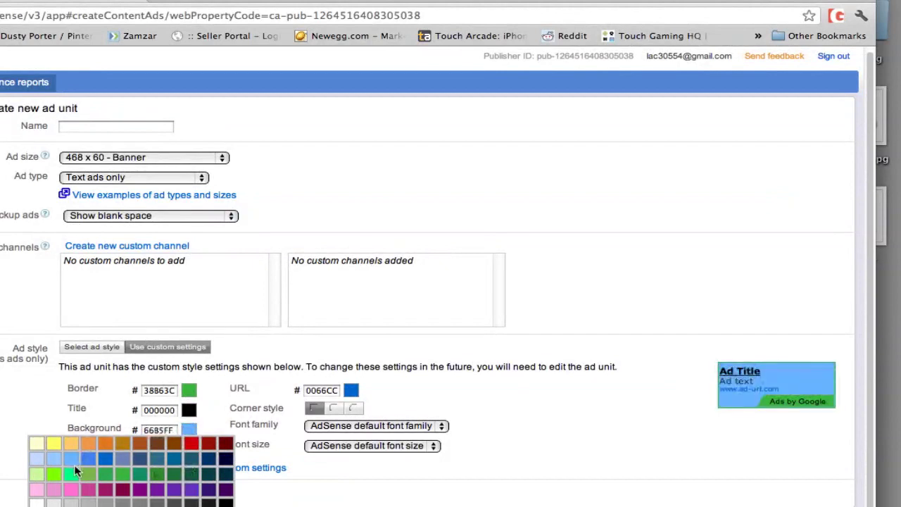
pyautogui.click(124, 475)
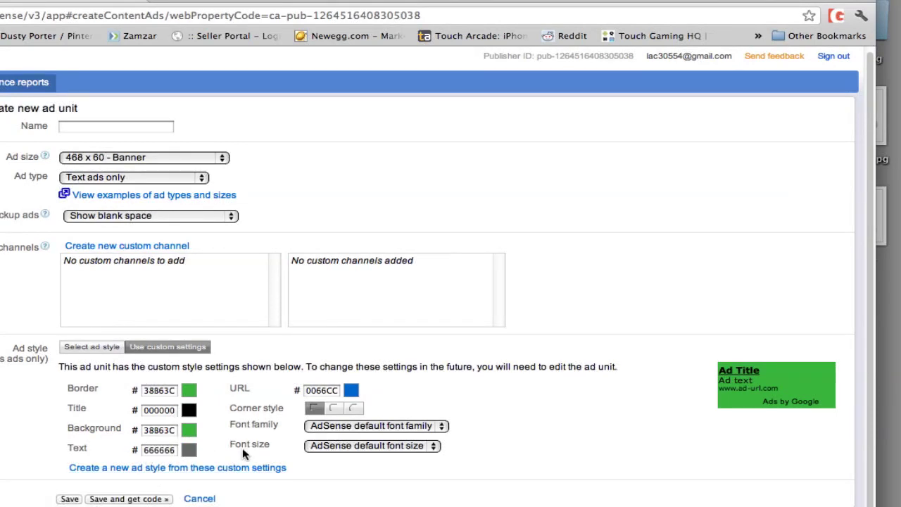
pyautogui.click(189, 430)
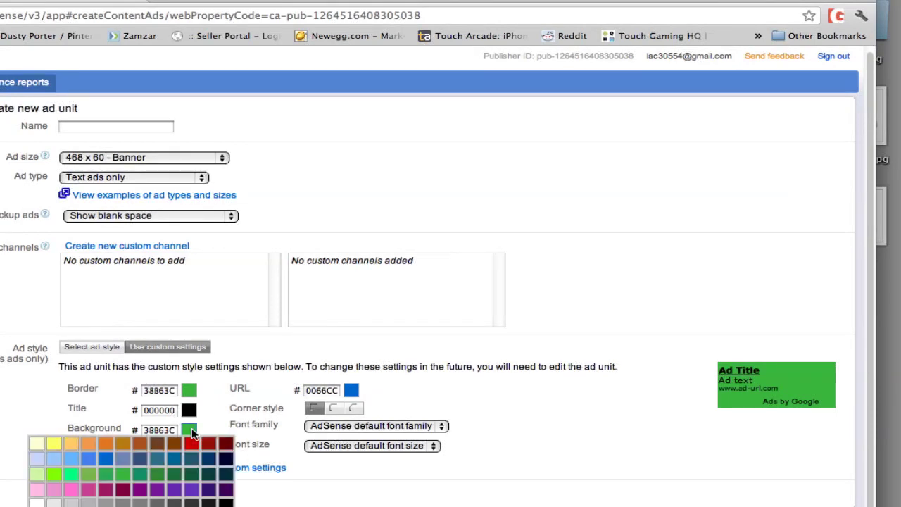
pyautogui.click(40, 500)
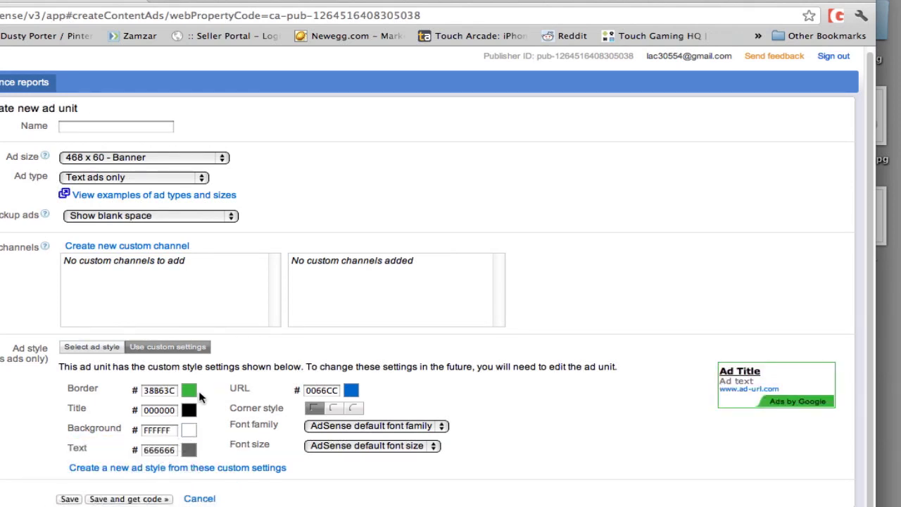
# - Make the border white FFFFFF, keep the URL at 0066CC, and choose slightly rounded corners
pyautogui.click(194, 392)
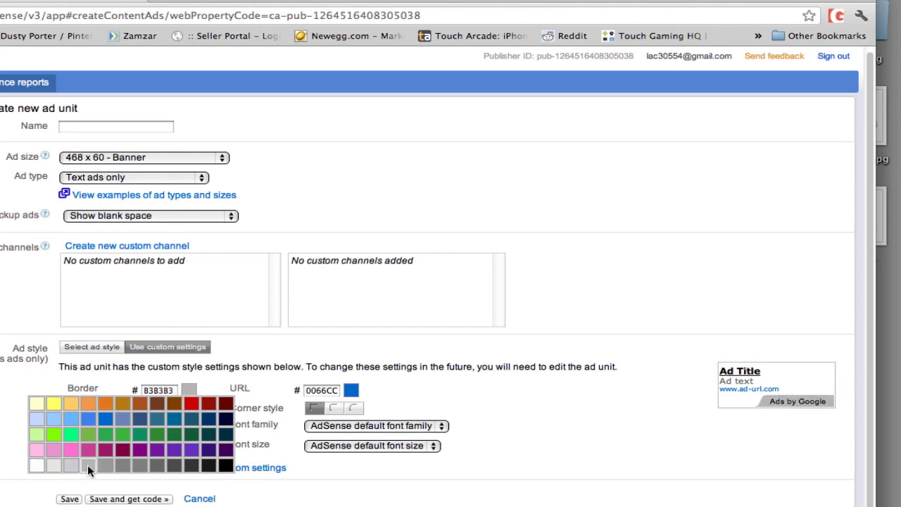
pyautogui.click(37, 467)
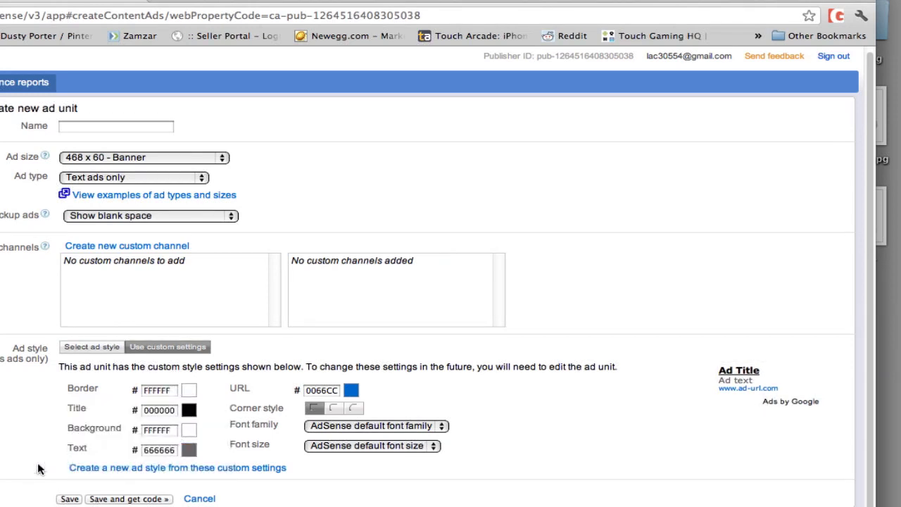
pyautogui.click(352, 391)
pyautogui.click(353, 402)
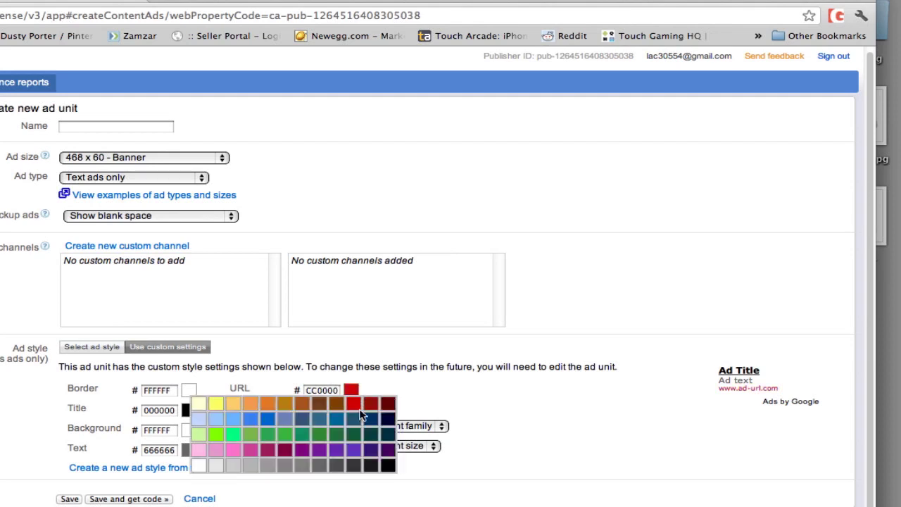
pyautogui.click(336, 418)
pyautogui.click(371, 387)
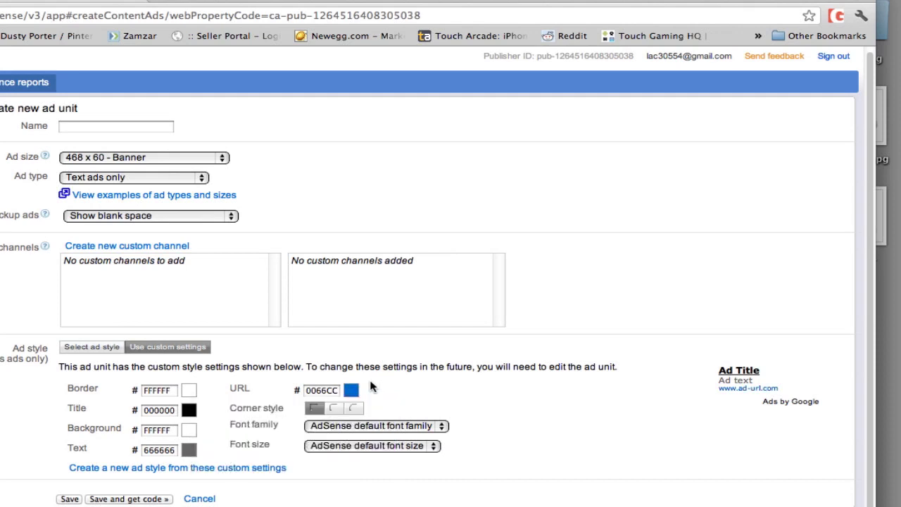
pyautogui.click(334, 411)
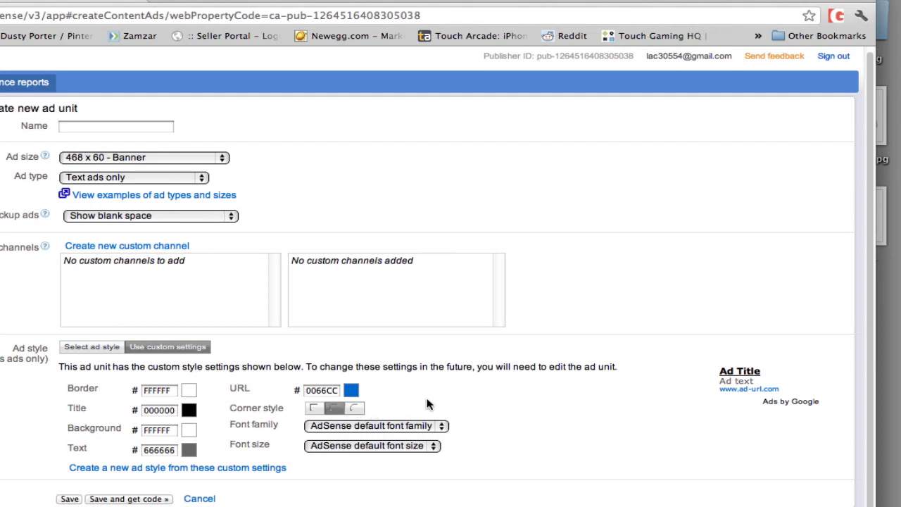
pyautogui.click(328, 427)
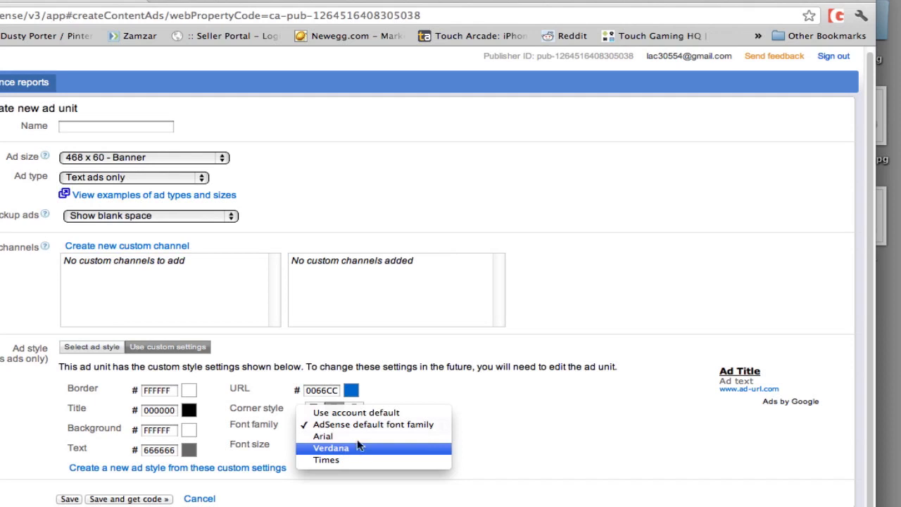
pyautogui.press('Escape')
pyautogui.click(348, 445)
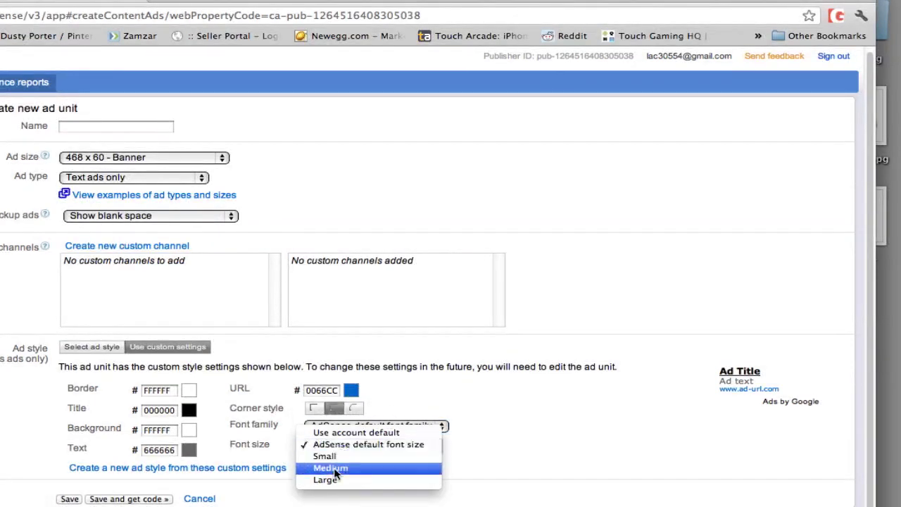
pyautogui.click(334, 468)
pyautogui.click(346, 451)
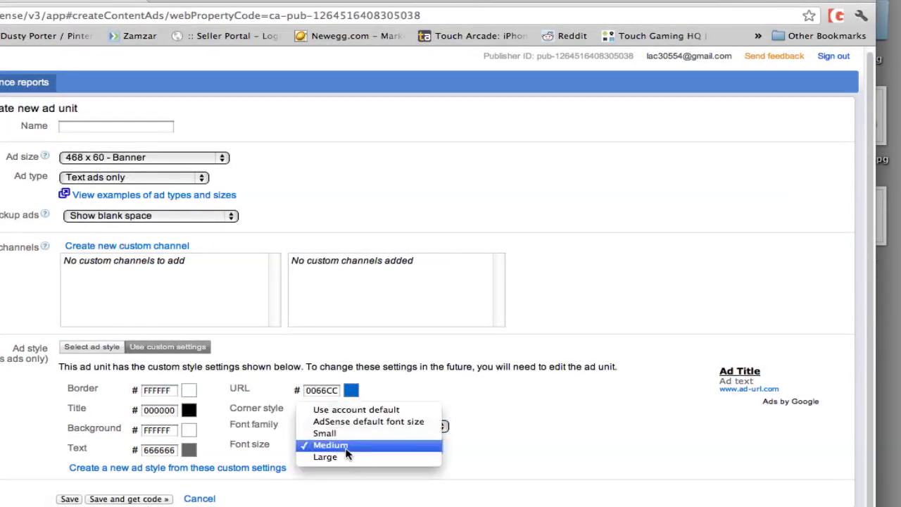
pyautogui.click(347, 458)
pyautogui.click(348, 451)
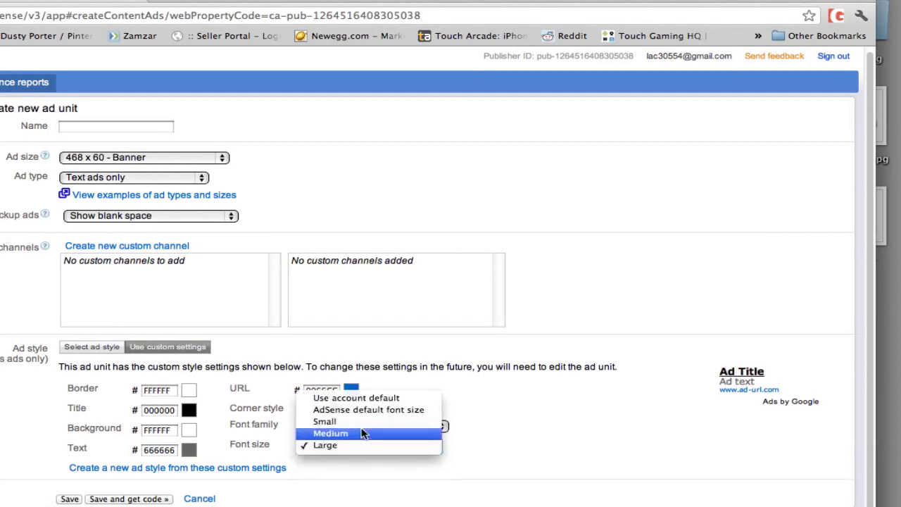
pyautogui.click(363, 413)
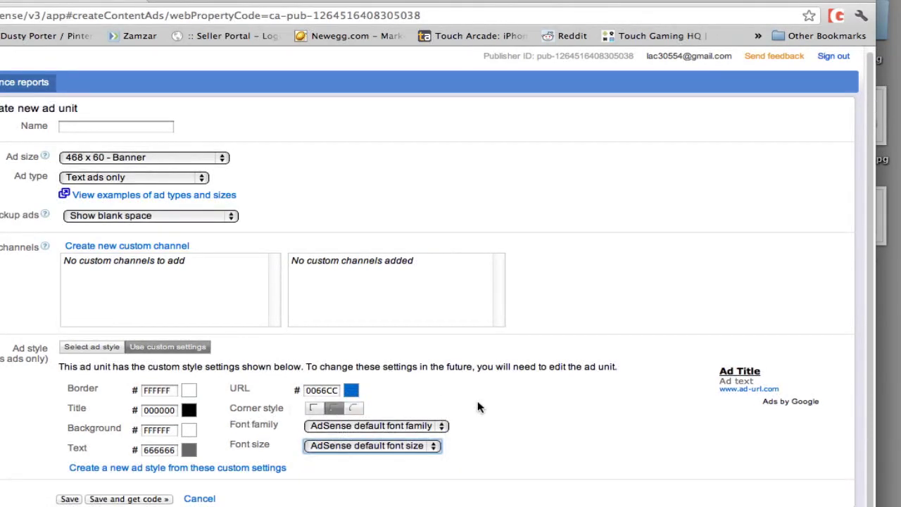